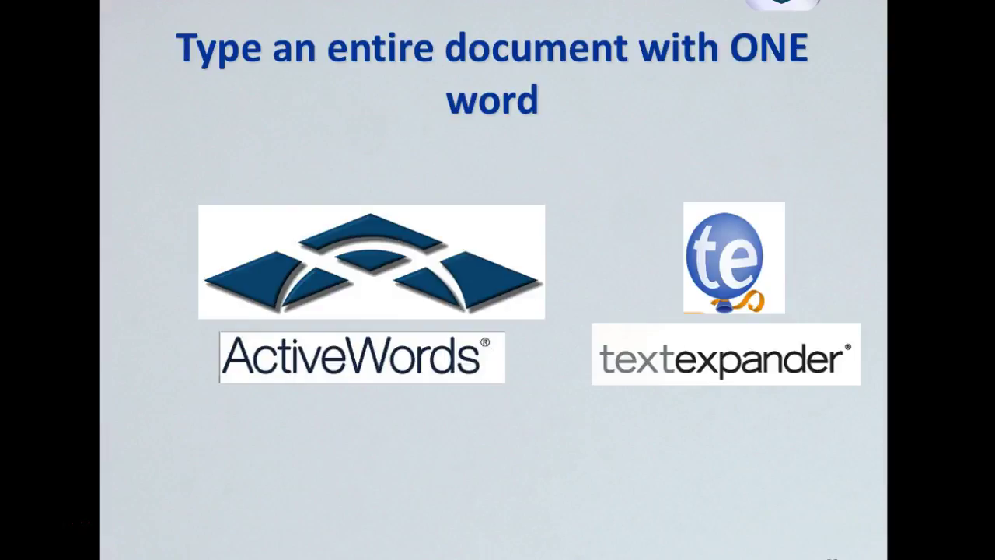
Step: Leave the PowerPoint slideshow and switch to the LinkedIn home page in Firefox
click(40, 527)
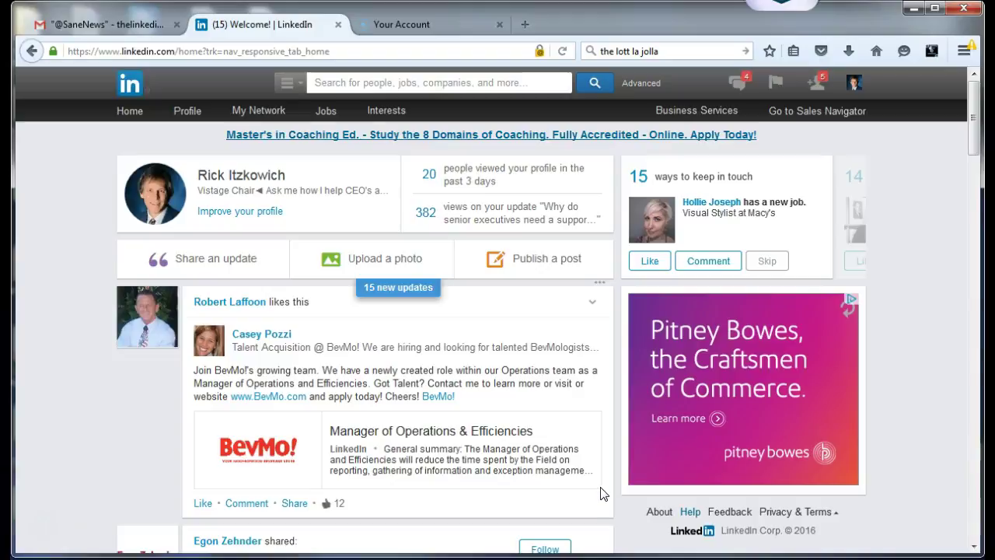
Step: Open the full pending invitations list and open the first inviter's profile
click(817, 87)
mouse_move(817, 82)
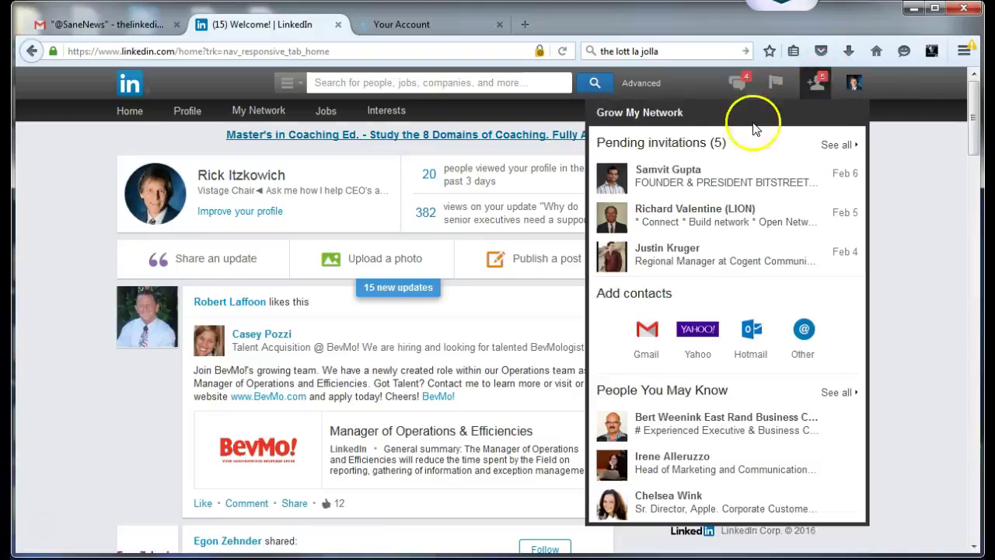
click(679, 144)
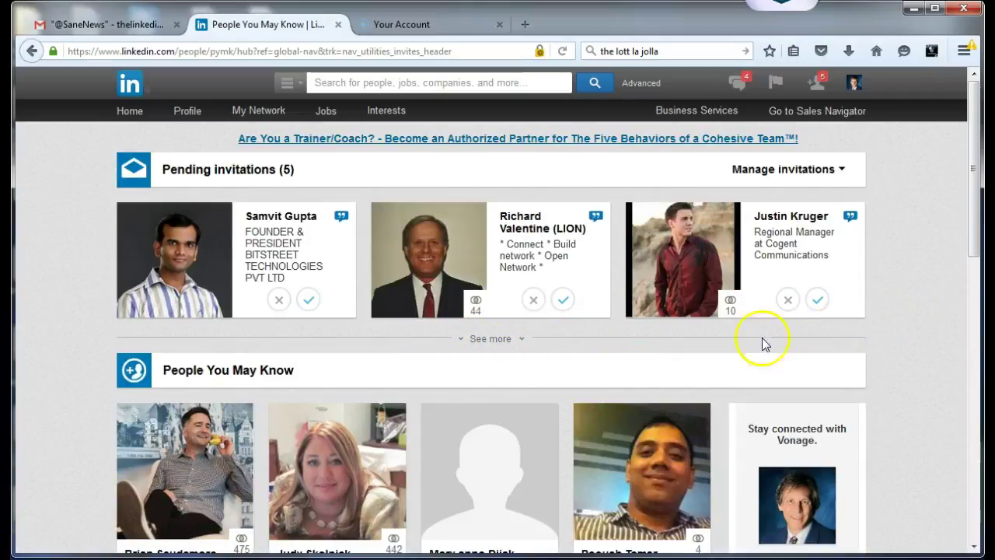
click(280, 216)
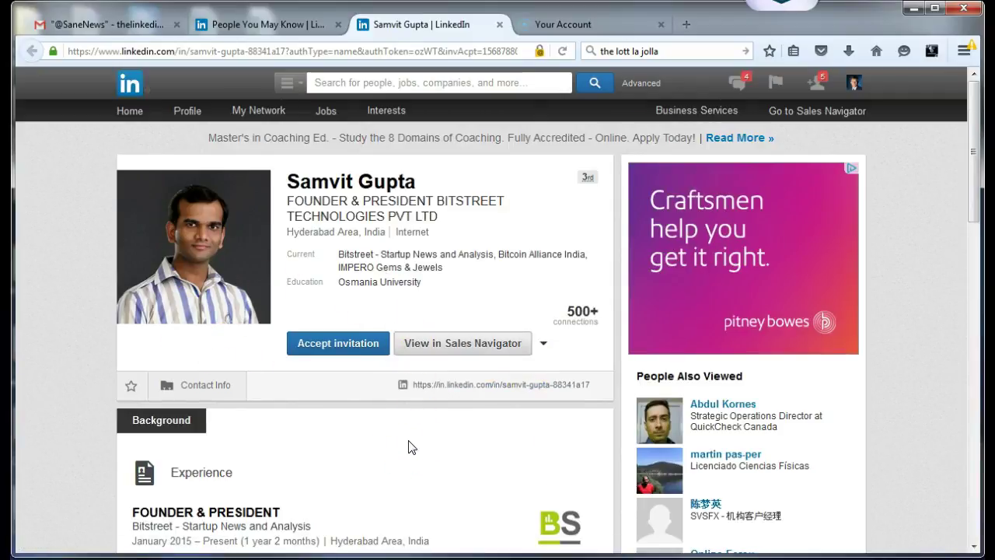
scroll(412, 447, down, 2)
scroll(413, 445, down, 5)
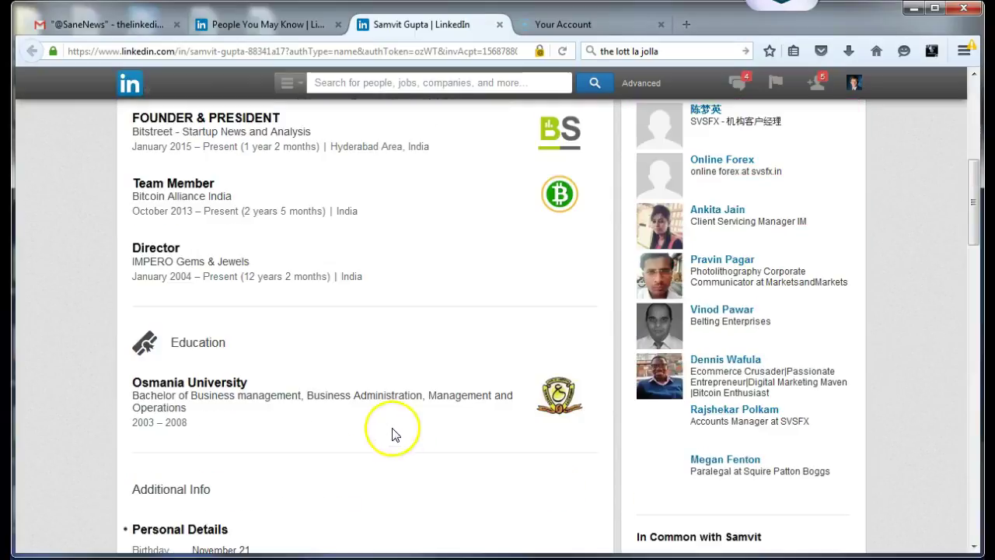
scroll(389, 433, down, 3)
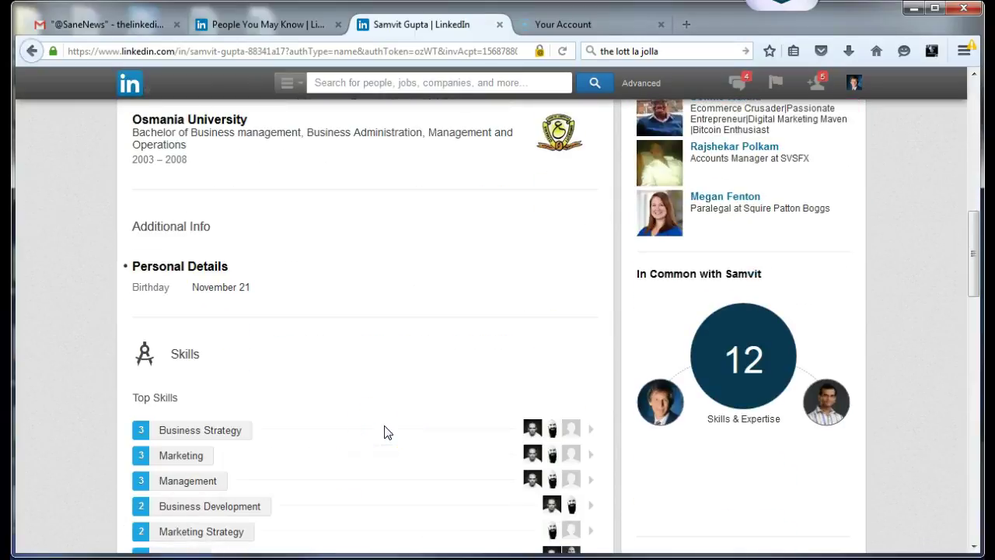
scroll(387, 433, down, 10)
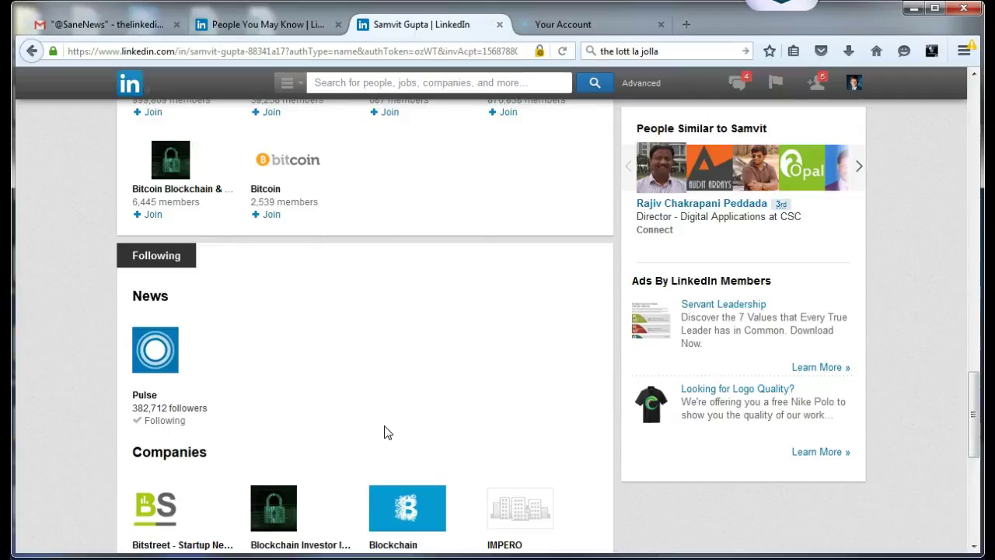
scroll(395, 438, down, 4)
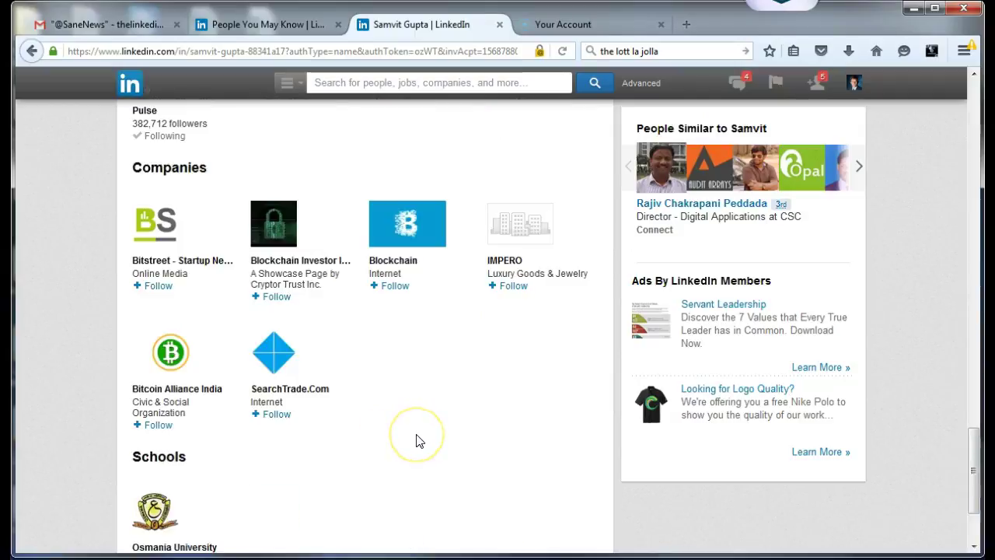
scroll(418, 441, down, 2)
scroll(418, 440, up, 15)
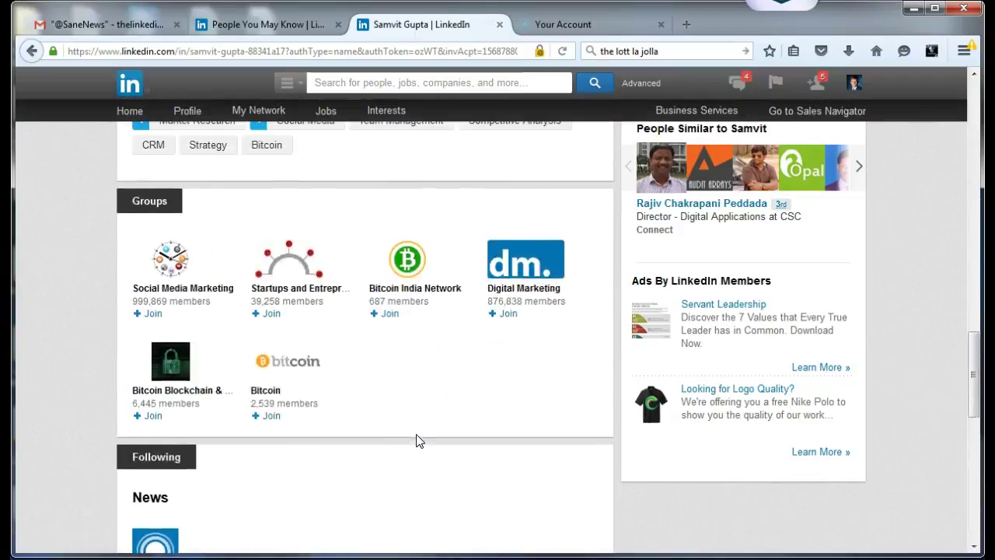
scroll(417, 441, up, 9)
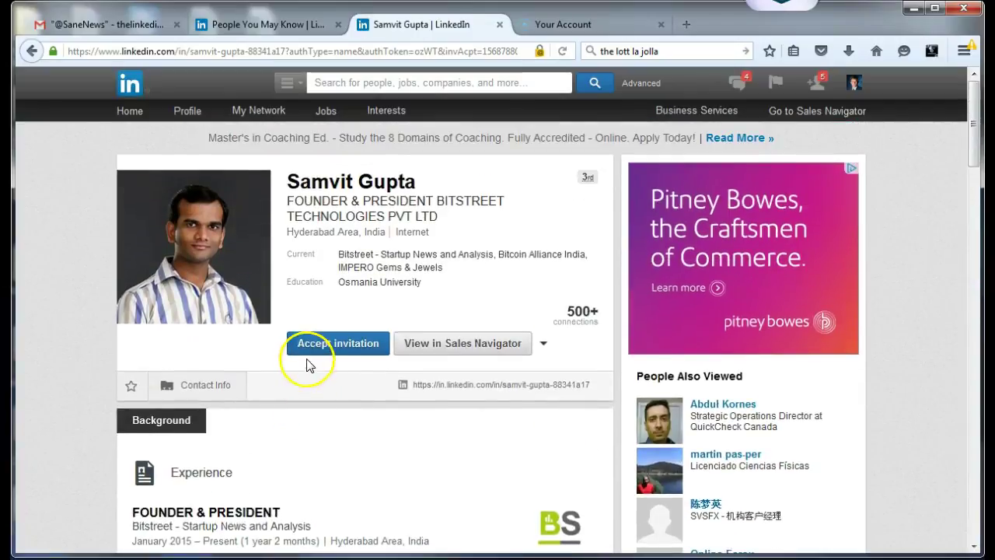
Step: Accept the invitation, reopen the new connection's profile and start a message to them
click(326, 343)
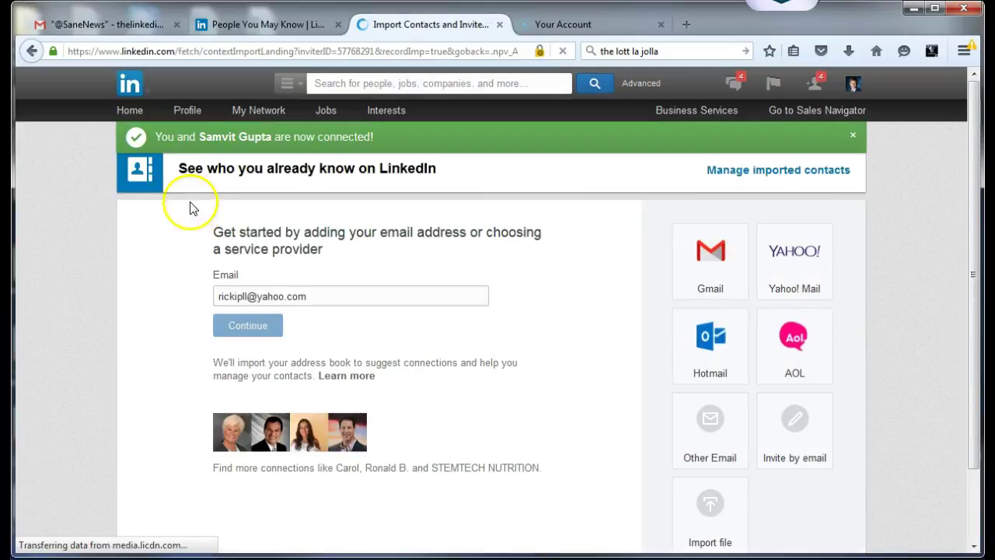
click(241, 140)
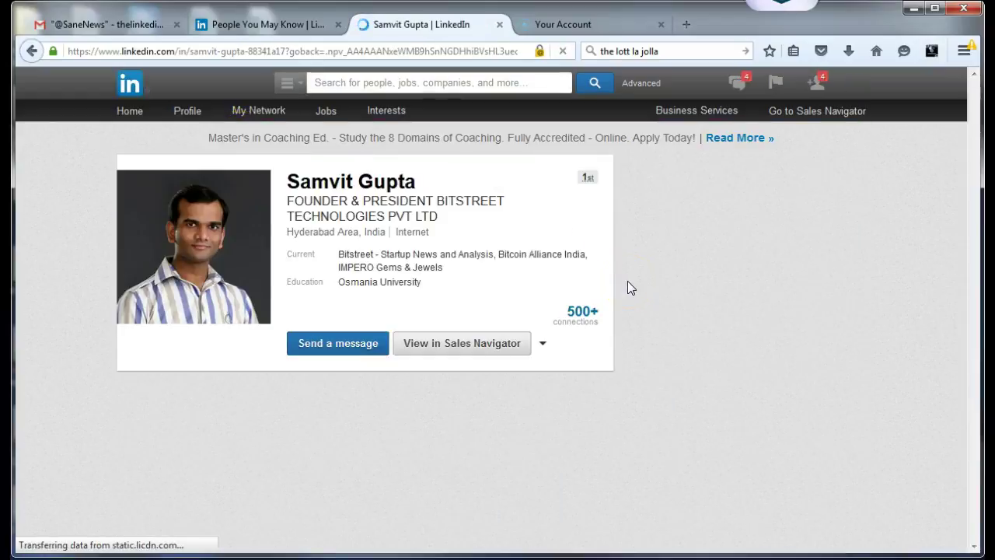
click(339, 344)
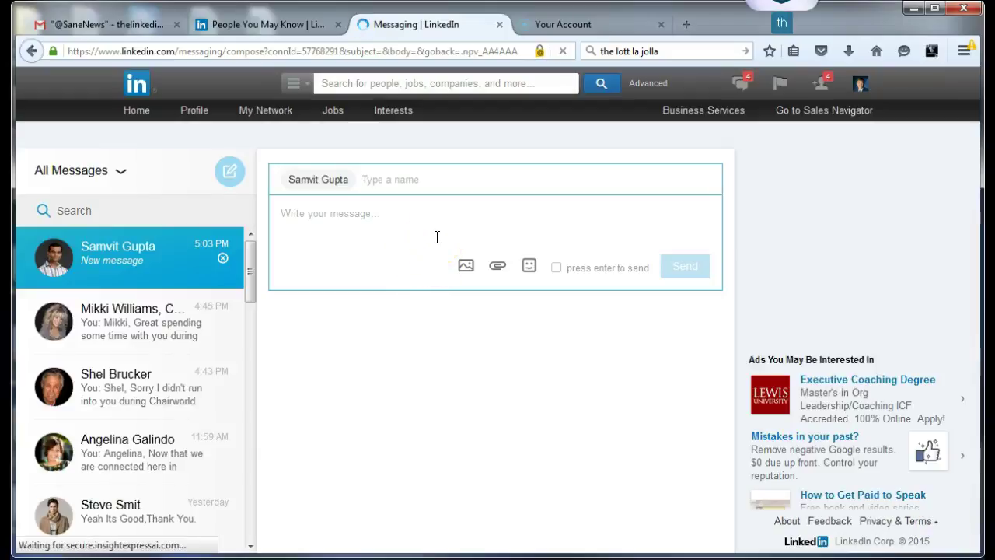
text(thomas Lee)
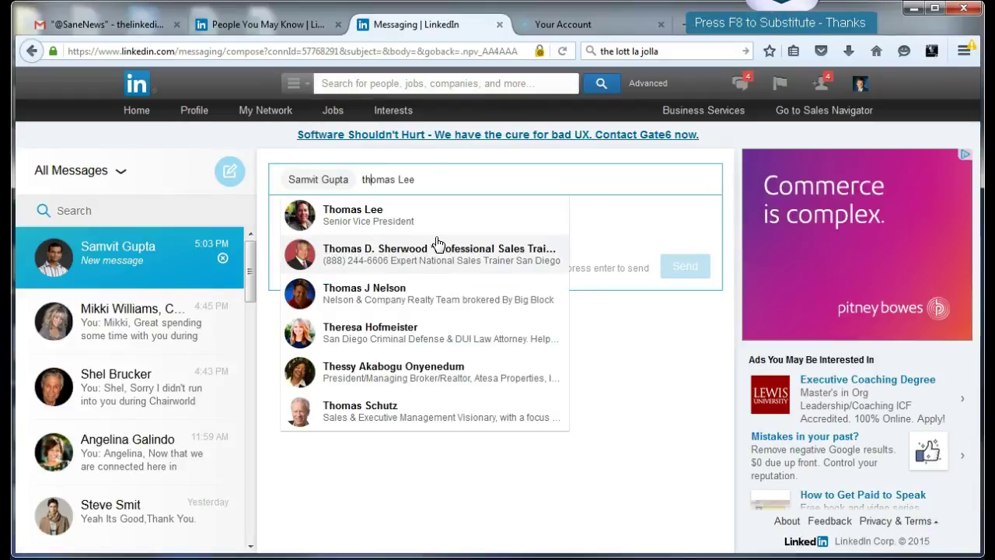
key(ctrl+a)
key(BackSpace)
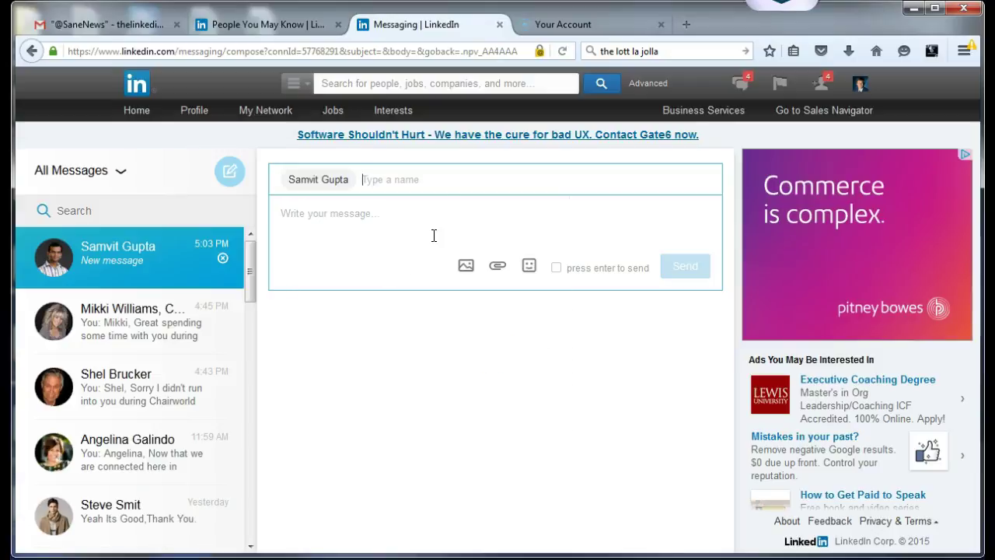
click(32, 51)
click(595, 278)
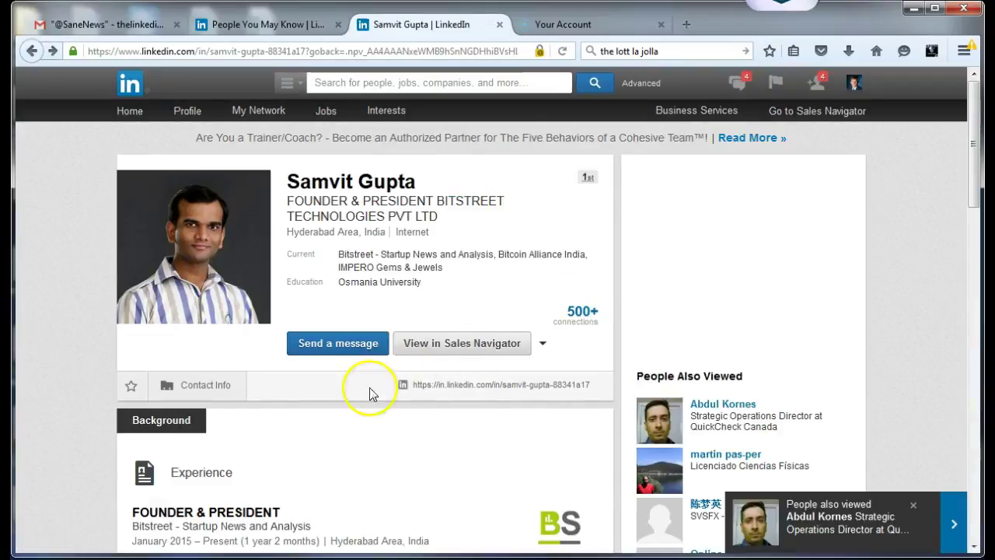
Step: Start a message using the saved subject 'Thanks for the invitation to connect'
click(325, 354)
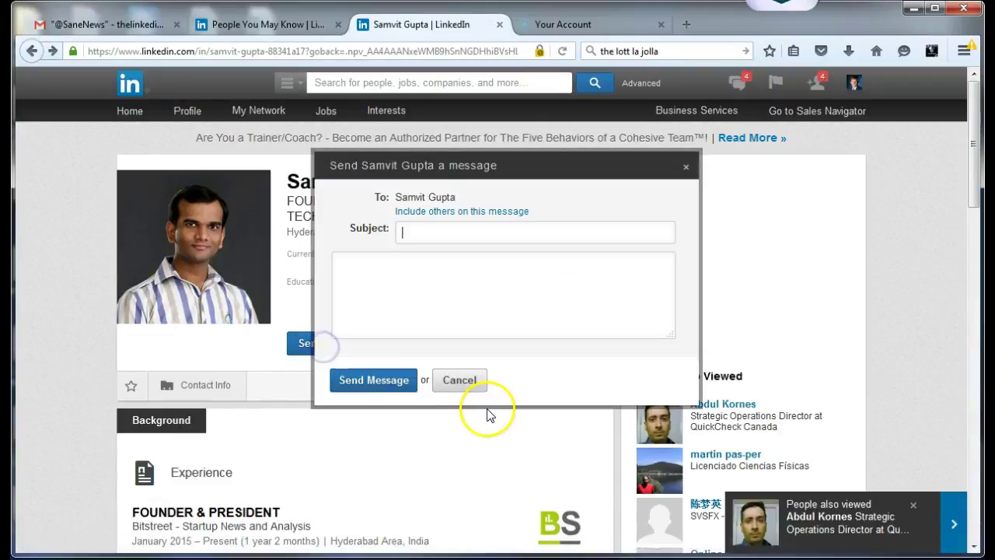
text(th)
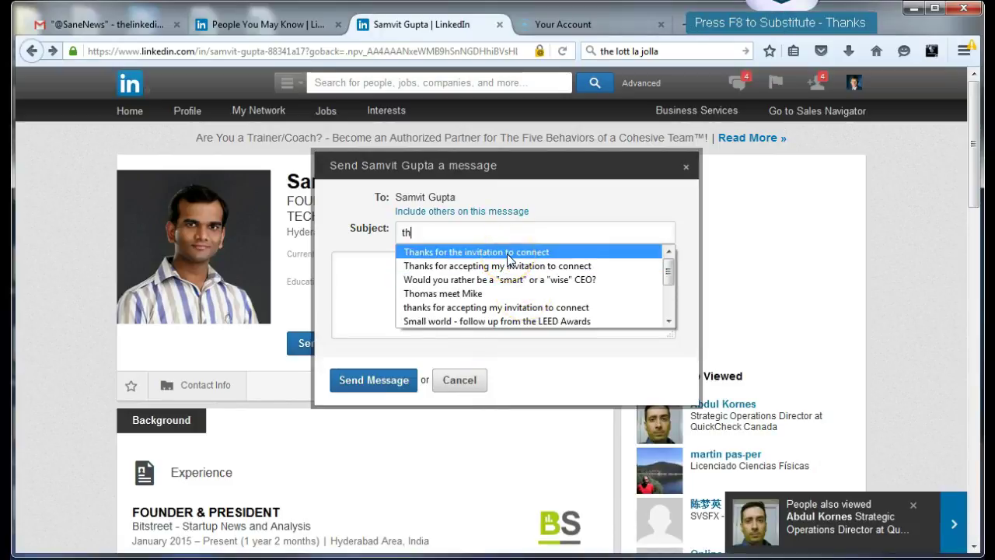
click(508, 253)
click(507, 264)
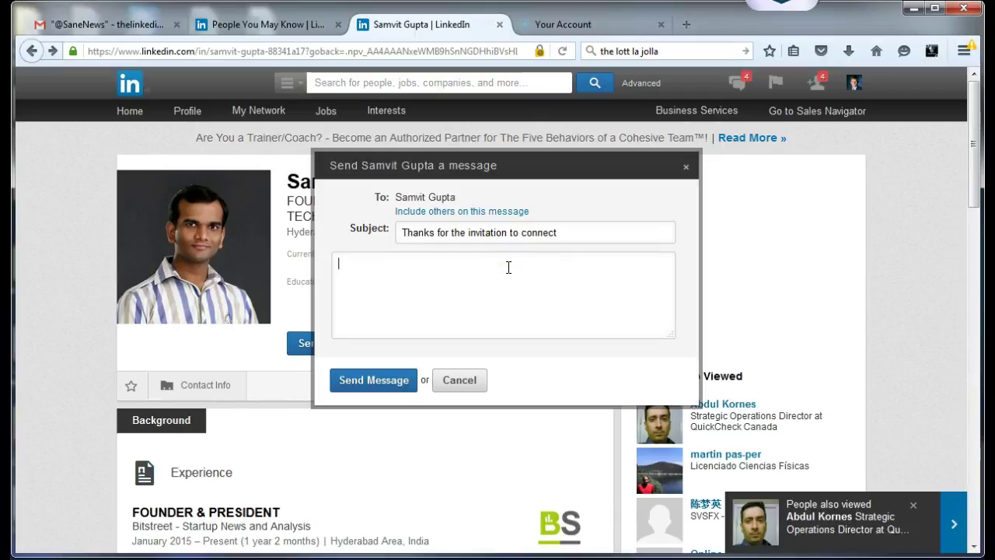
Step: Greet the contact by first name, expand 'ligift' with F8 into the thank-you reply, and send it
text(Samvit,)
text(ligift)
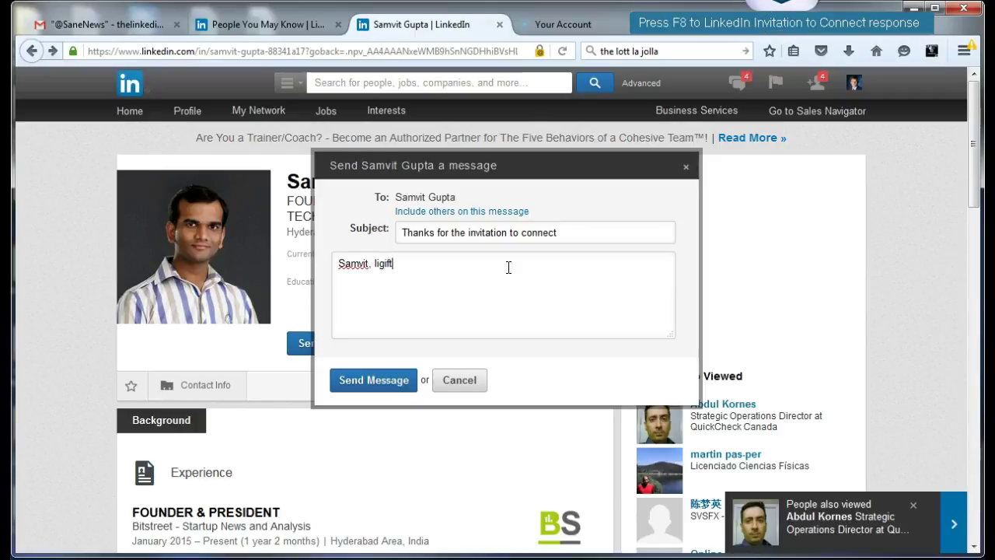
key(F8)
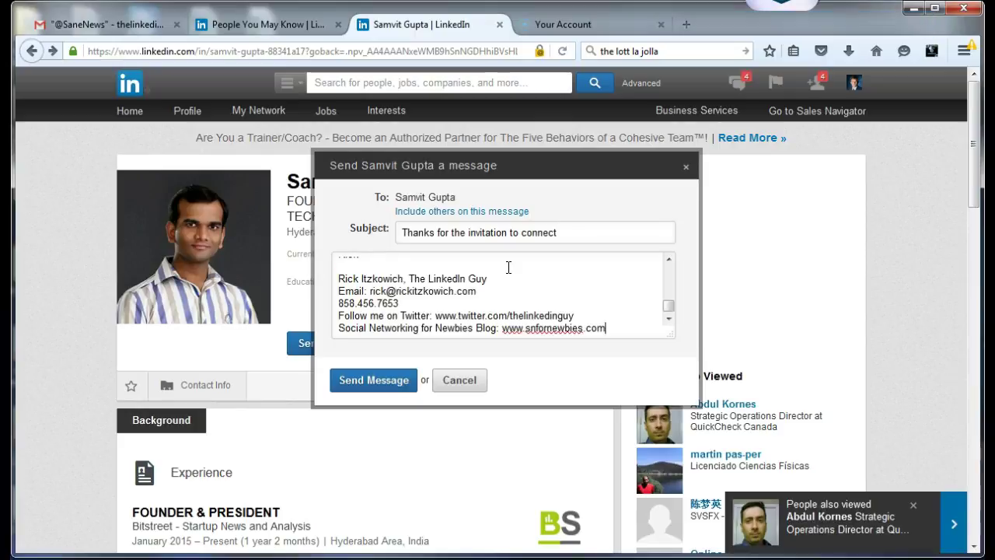
click(564, 326)
scroll(563, 326, up, 5)
scroll(562, 328, up, 6)
click(533, 337)
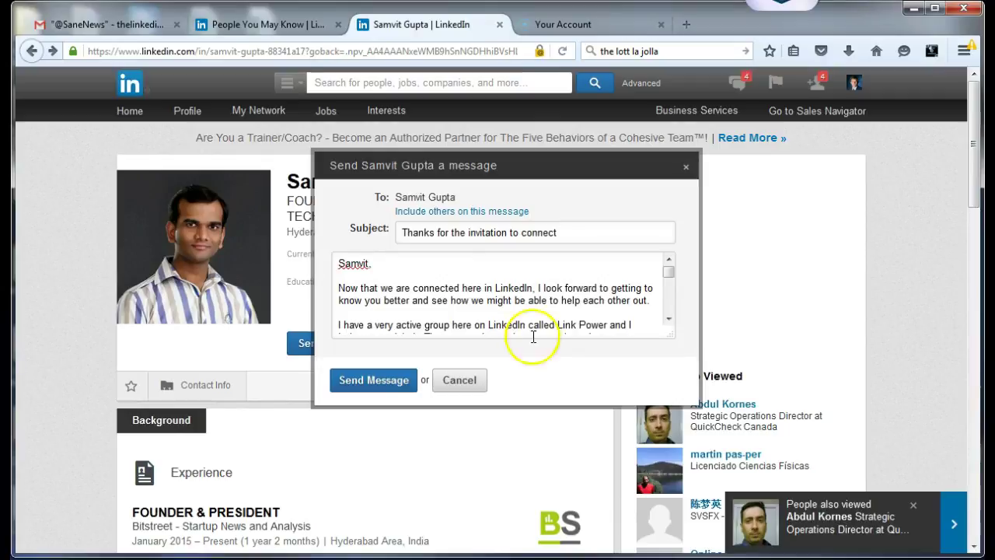
click(365, 380)
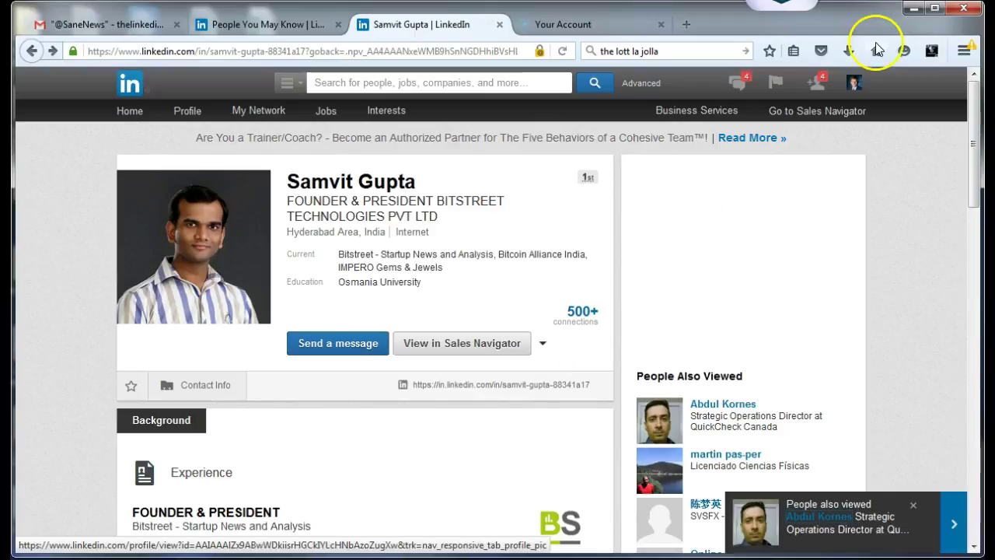
Step: Accept the next pending invitation from the full invitations list
mouse_move(823, 84)
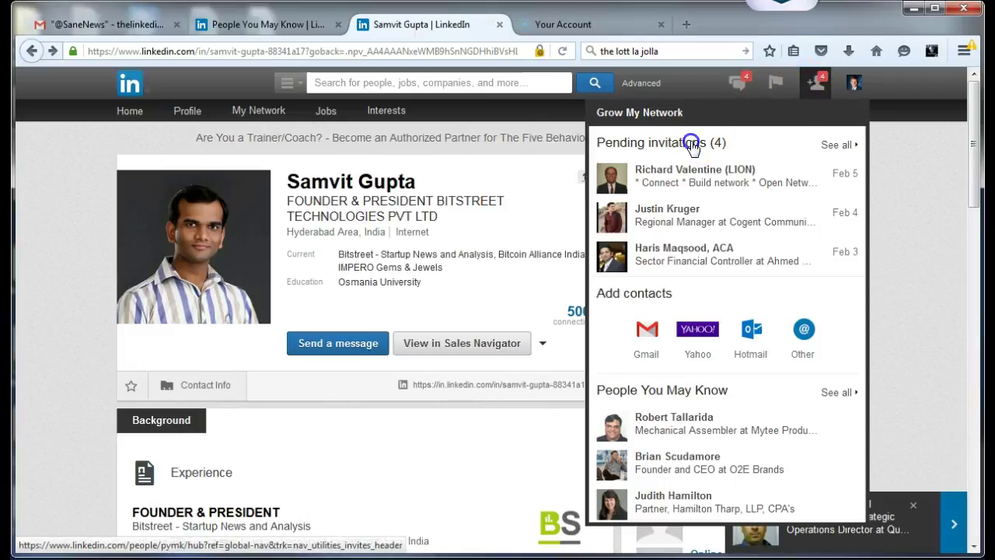
click(689, 142)
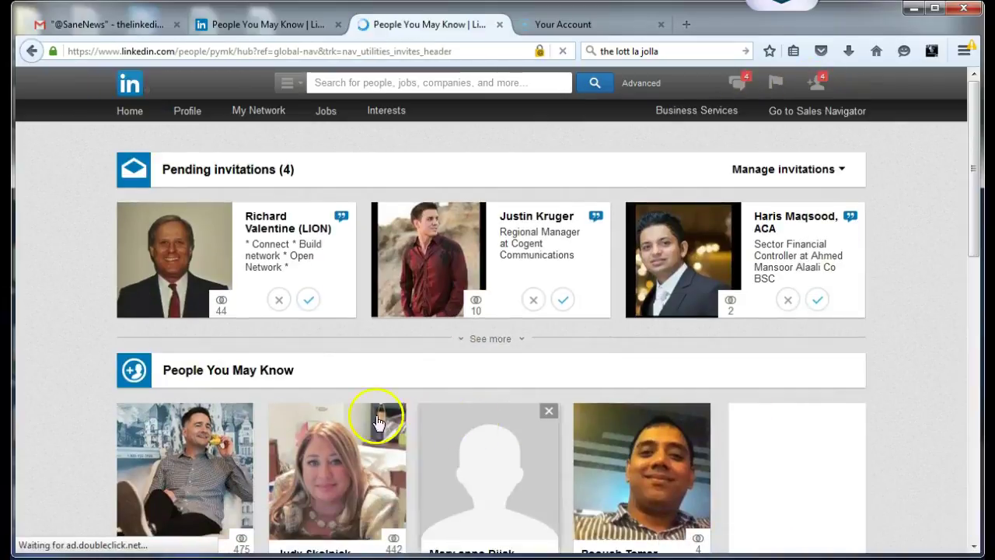
click(308, 301)
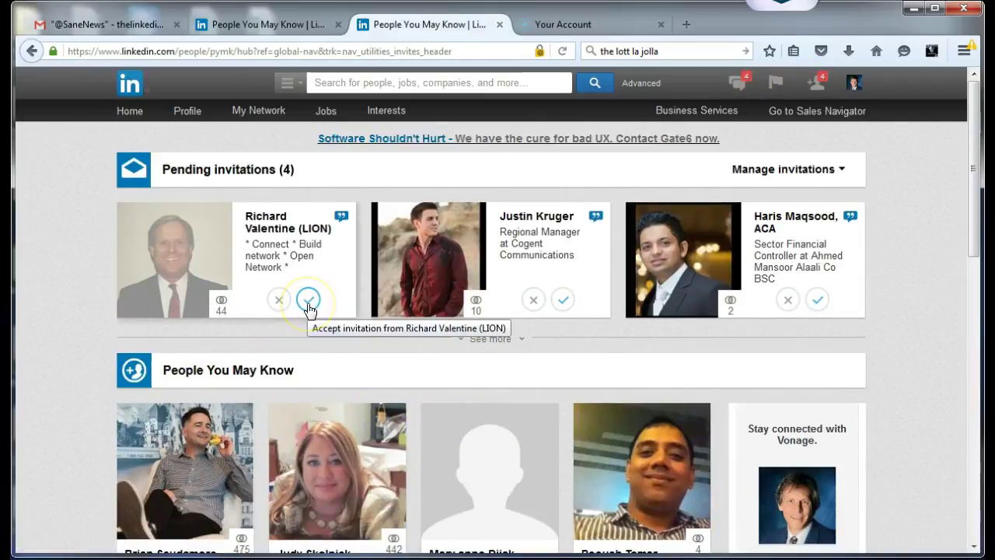
click(348, 348)
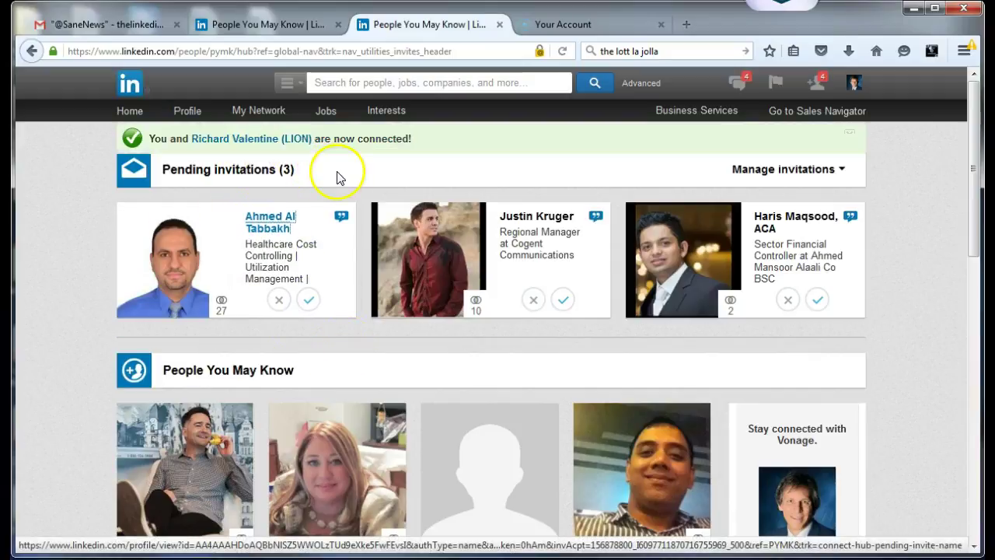
Step: Open the newly accepted connection's profile in a new tab and accept the invitation there
middle_click(284, 139)
click(563, 24)
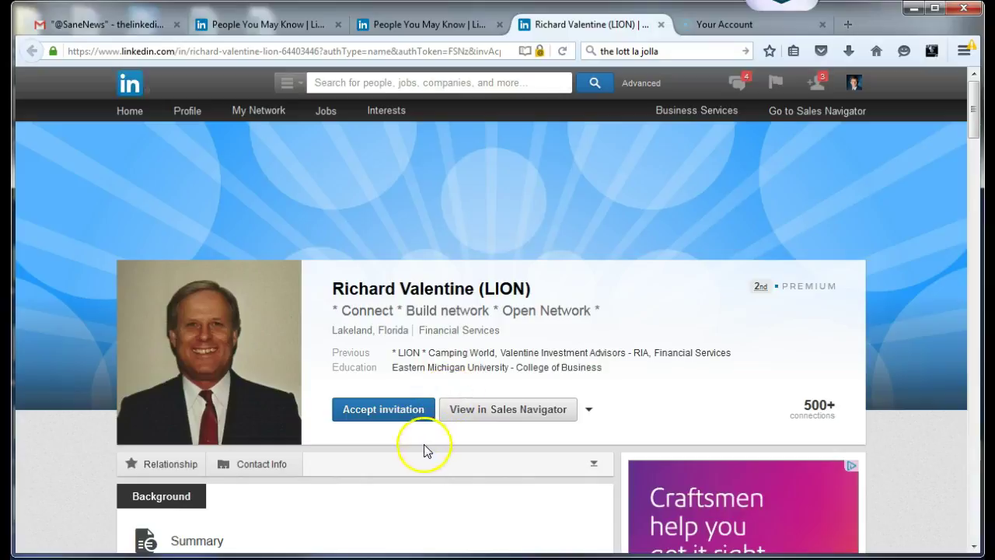
click(562, 50)
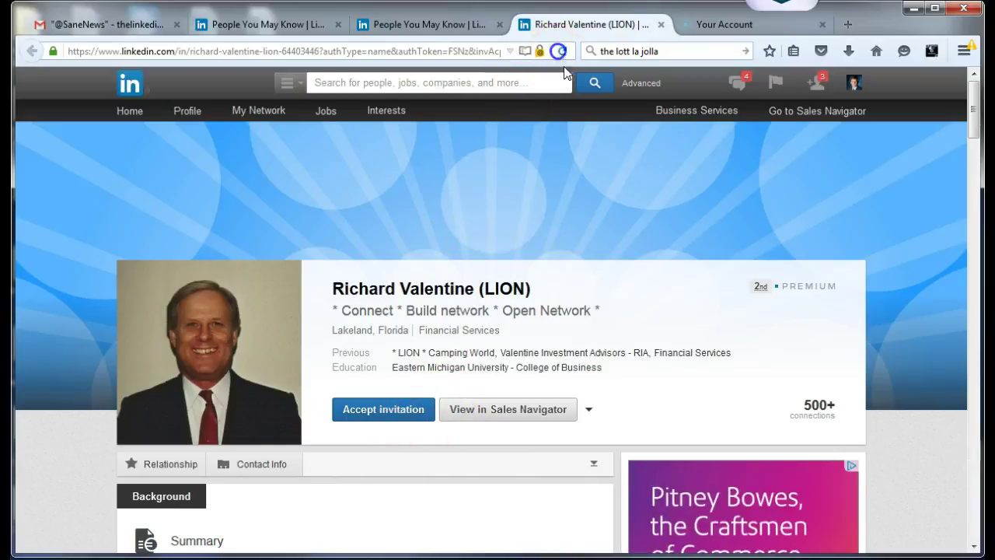
click(436, 420)
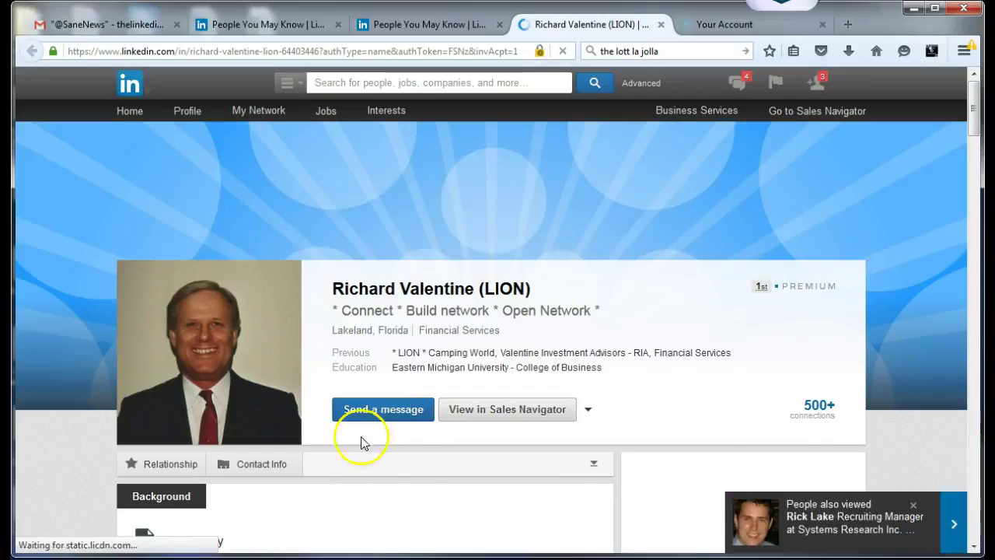
Step: Send the second connection a 'Thanks for the invitation to connect' message with their name and expanded thank-you text
click(369, 416)
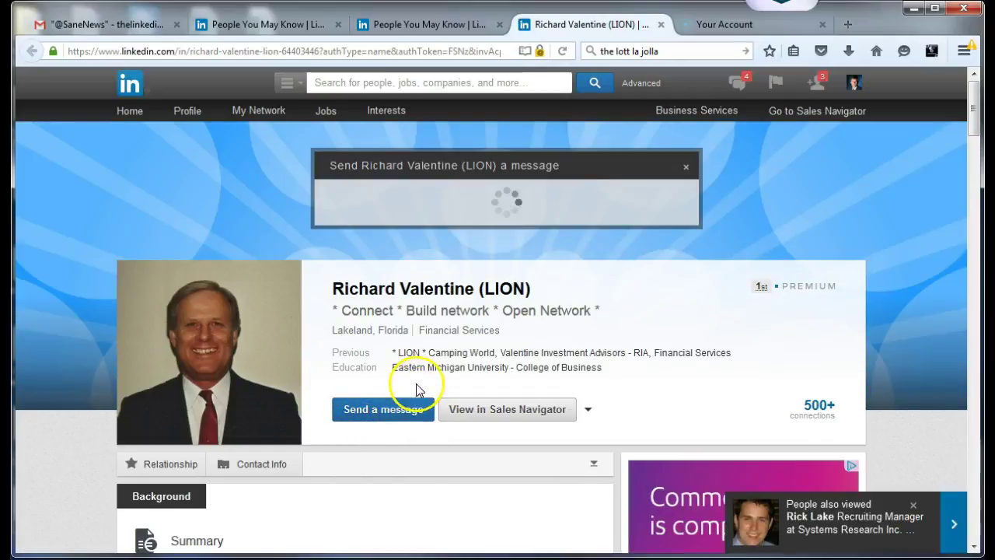
text(th)
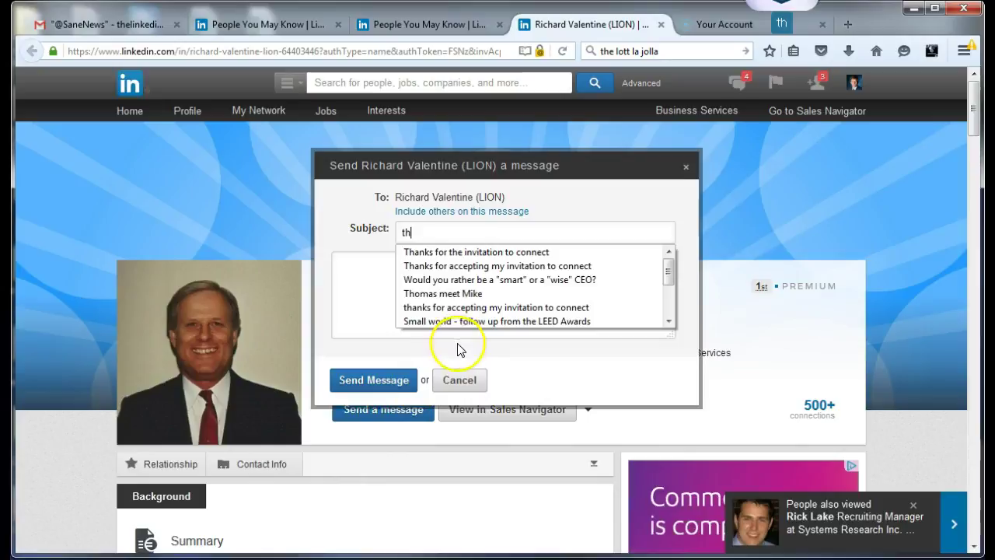
click(448, 253)
click(442, 296)
text(Richard)
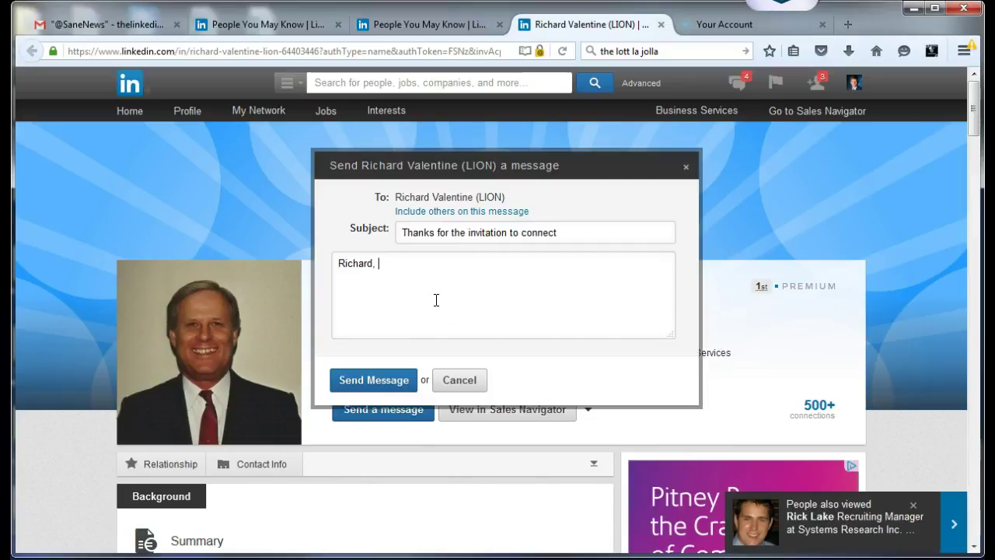
text(,)
key(ctrl+v)
click(400, 380)
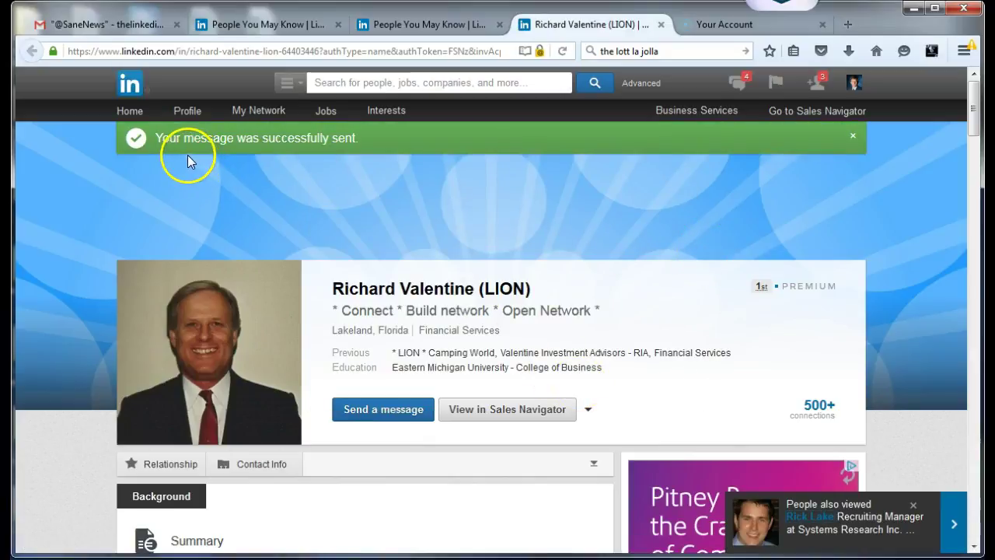
Step: Go to the Connections page from the My Network menu
mouse_move(256, 110)
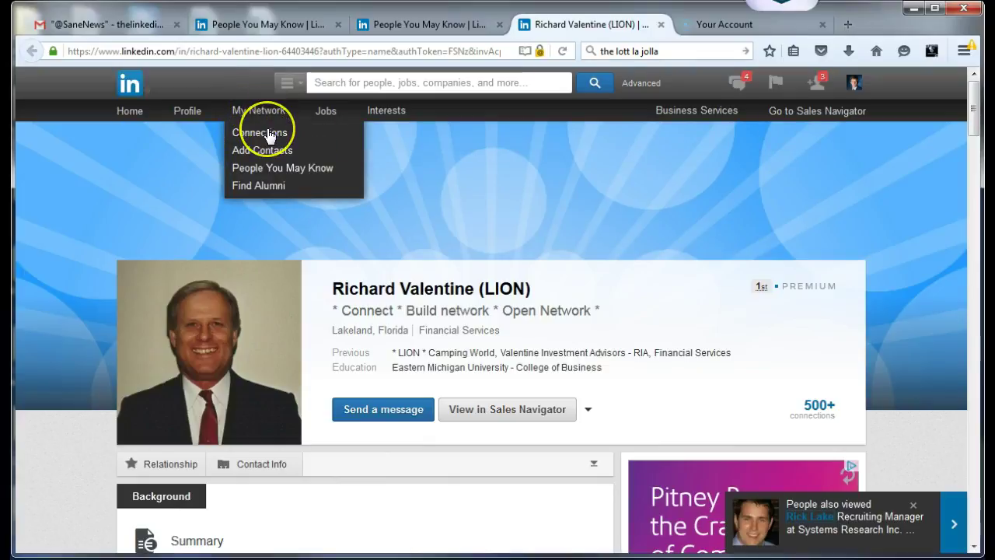
click(266, 134)
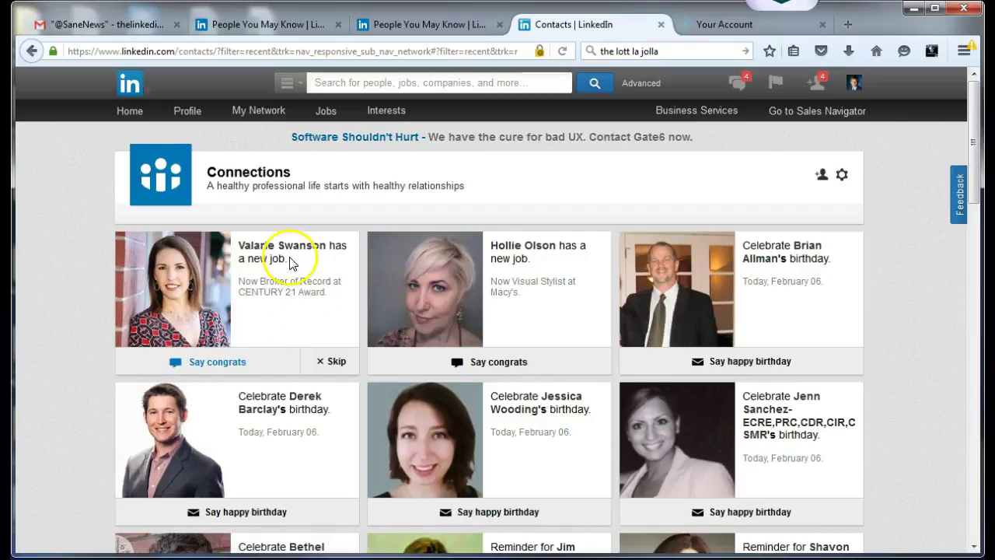
Step: Replace 'Congrats!' with the contact's name plus 'lijob' expanded via F8, and post the comment
click(223, 363)
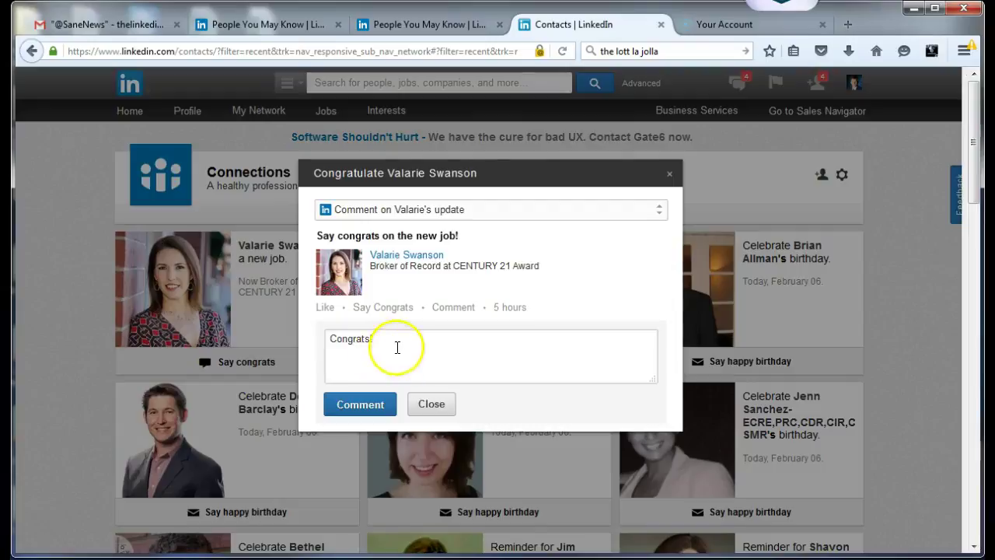
click(381, 337)
drag(382, 338, 290, 342)
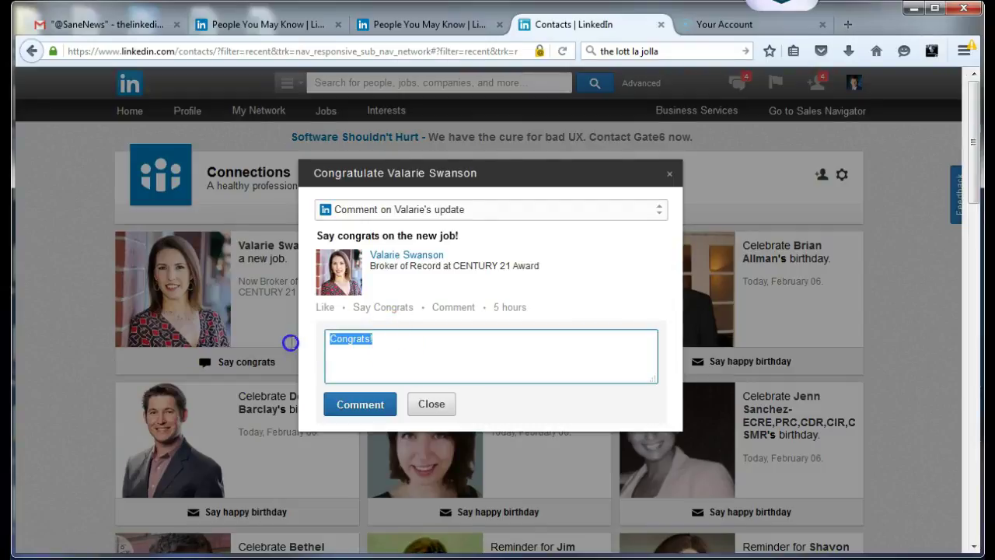
key(BackSpace)
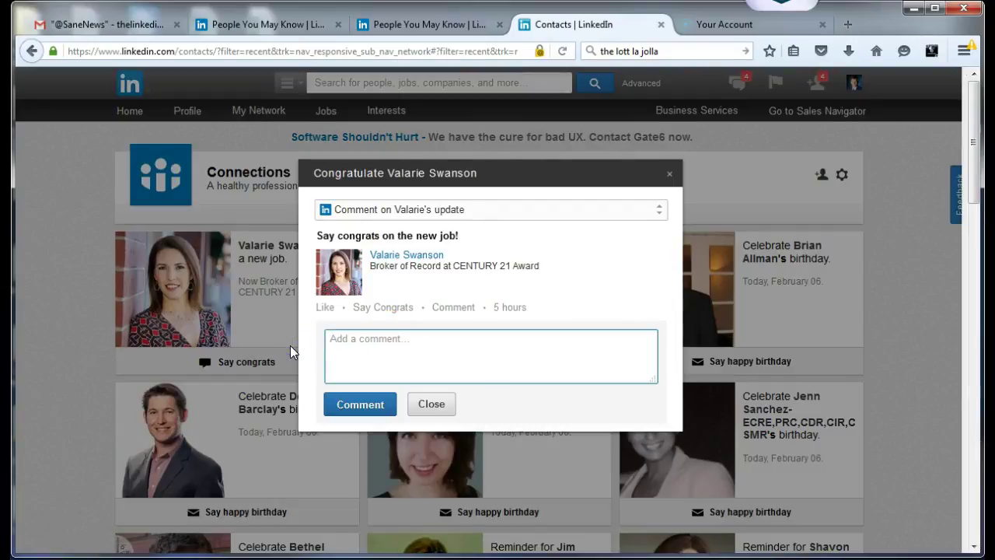
text(Valar)
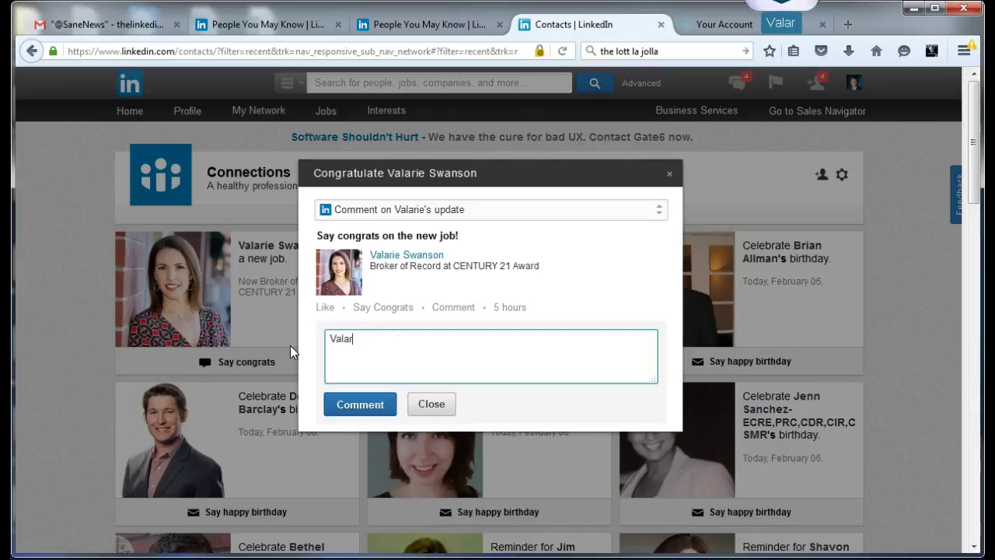
text(ie,)
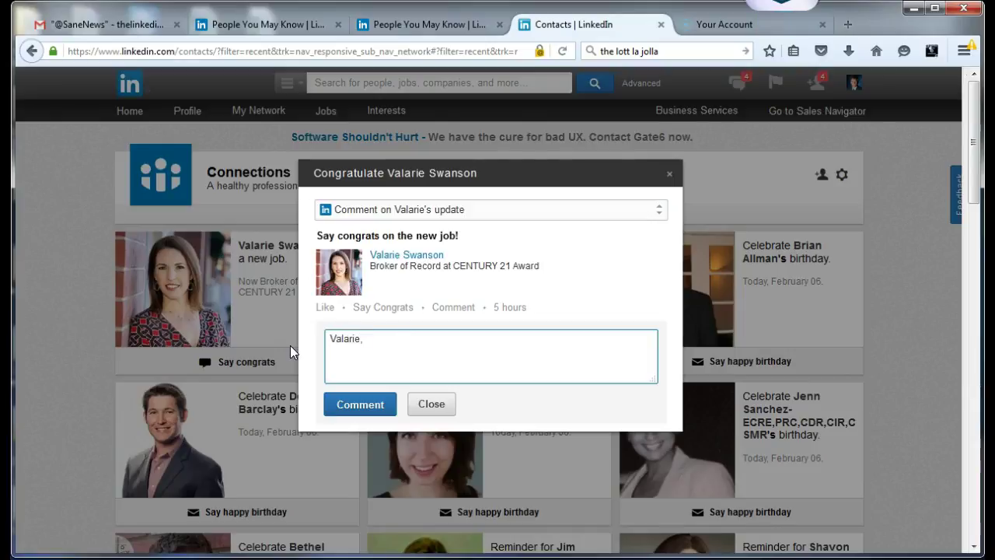
text( lijob)
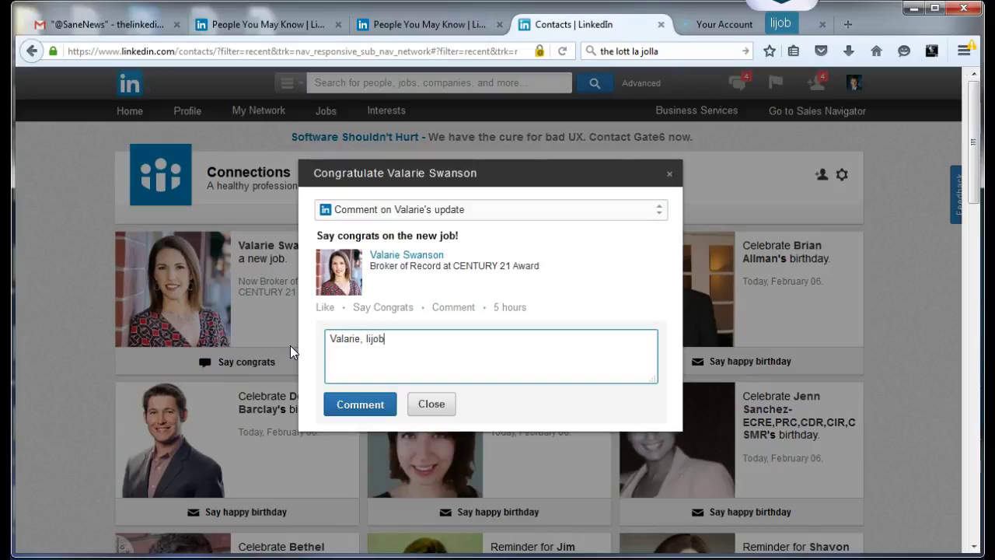
key(F8)
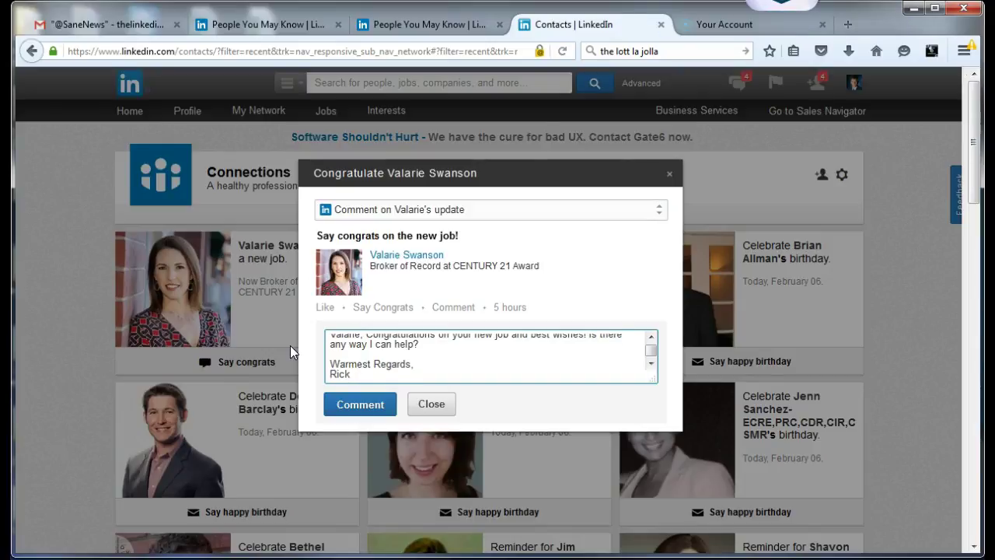
scroll(443, 374, up, 1)
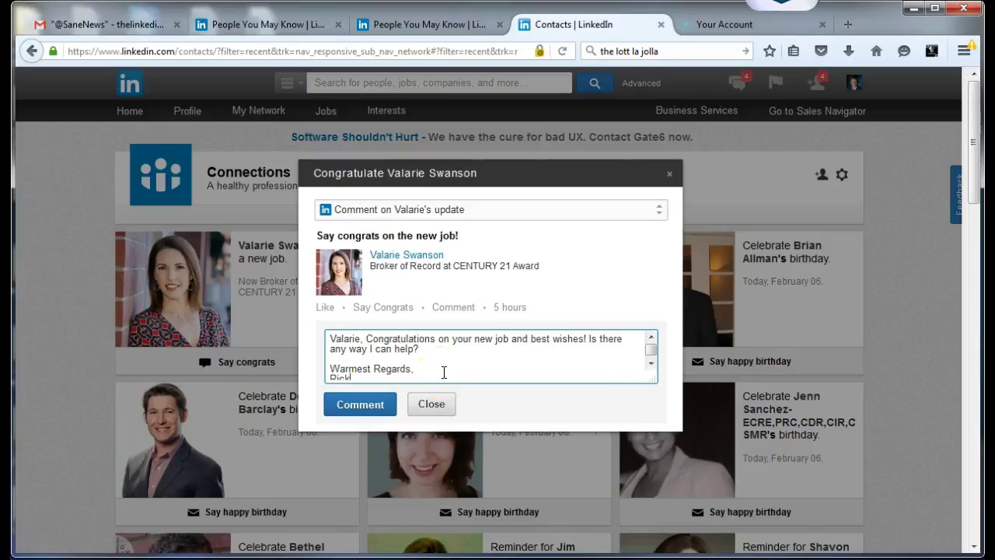
click(362, 405)
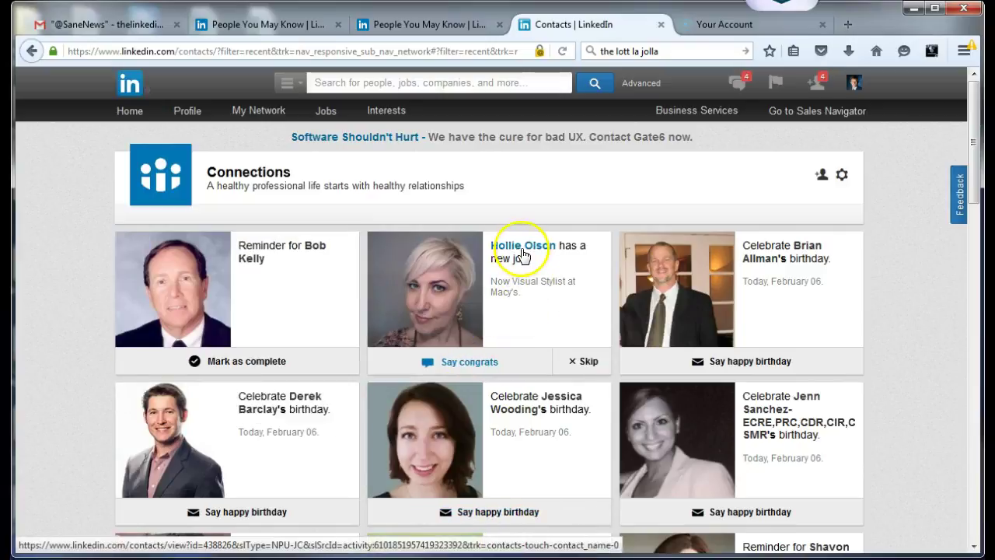
Step: Congratulate the Macy's contact with their name and the ';cg' snippet, post it and close the dialog
click(477, 374)
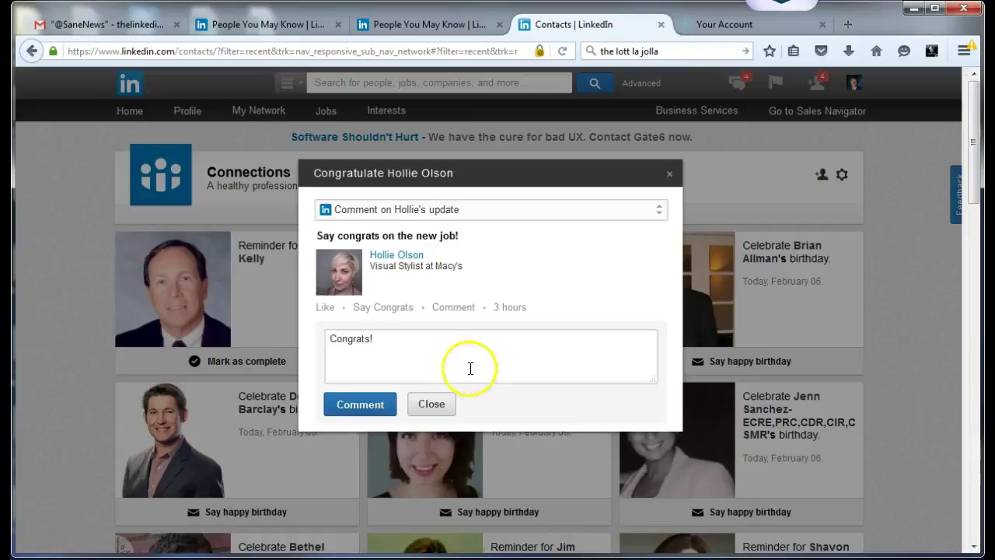
drag(424, 345, 230, 342)
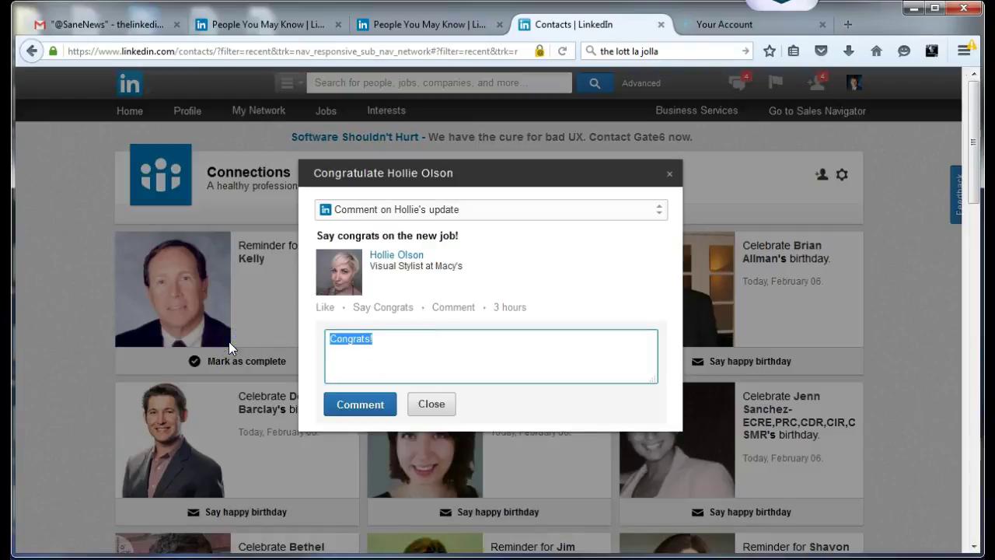
text(Hollie, )
text(;cg)
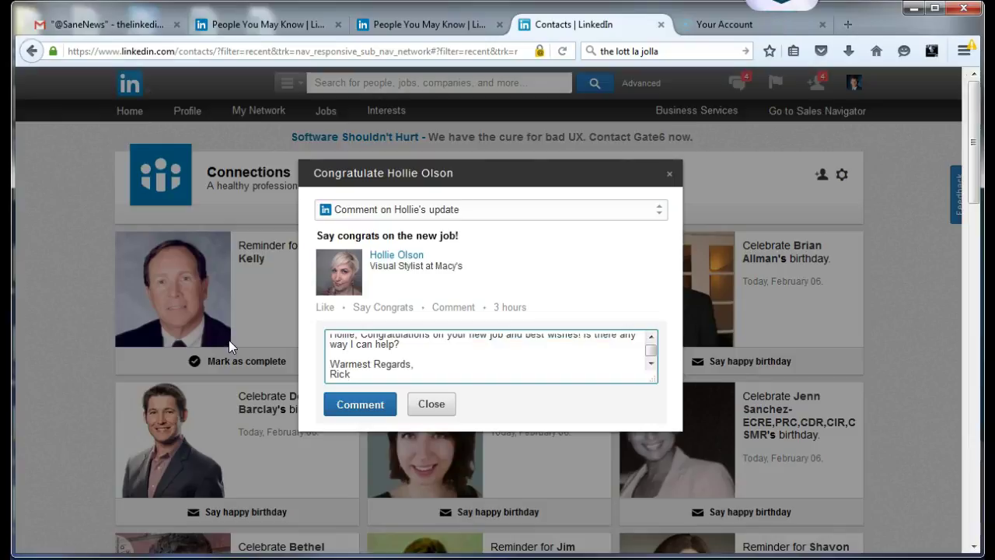
click(342, 405)
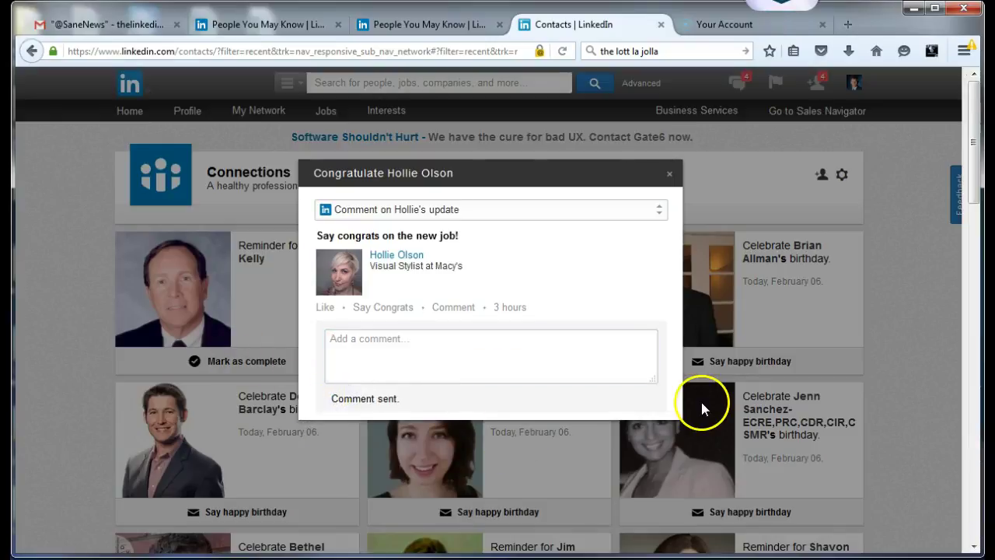
click(613, 424)
Step: Replace the prefilled birthday text with the contact's name and expanded 'happyd' greeting, then send it
scroll(262, 462, down, 2)
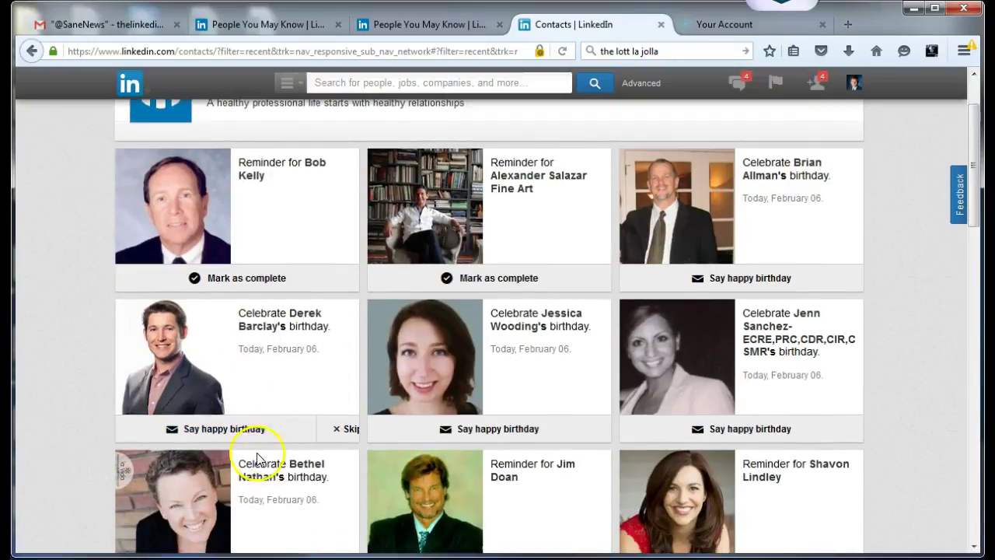
click(229, 426)
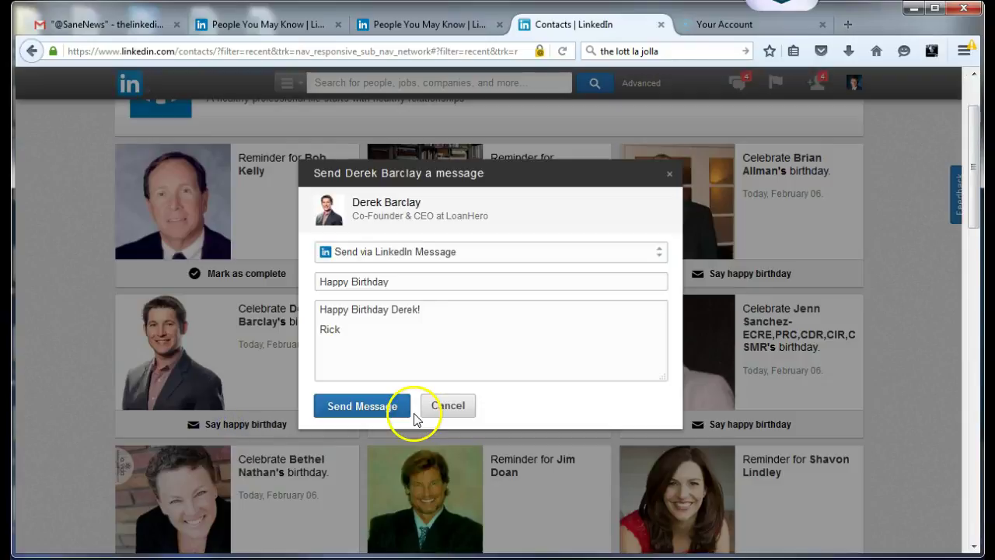
drag(358, 331, 235, 291)
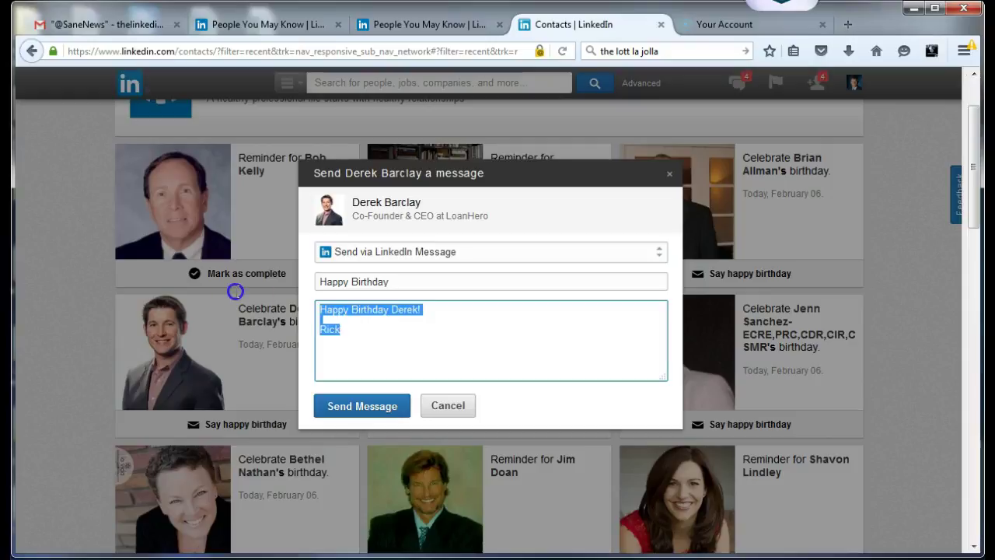
text(Derek, )
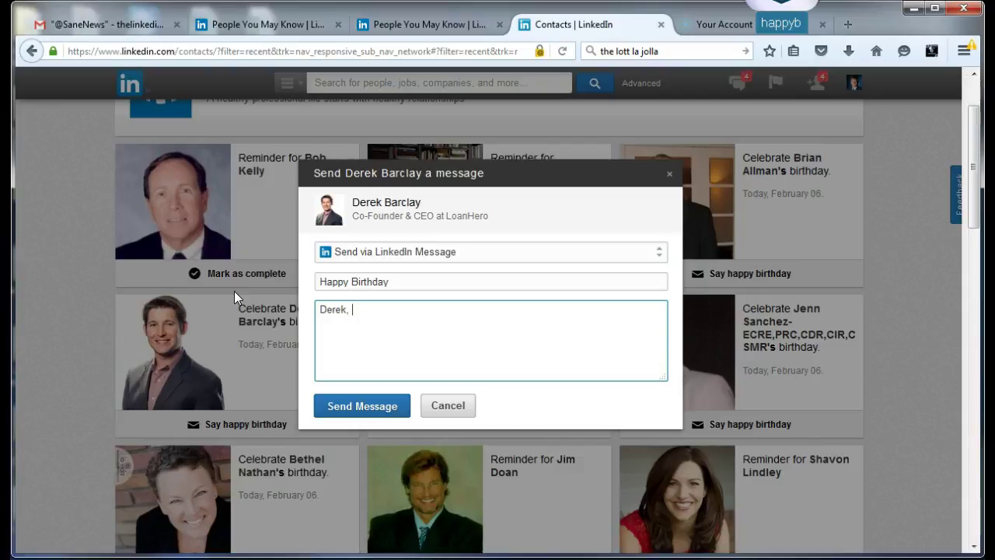
text(happyd)
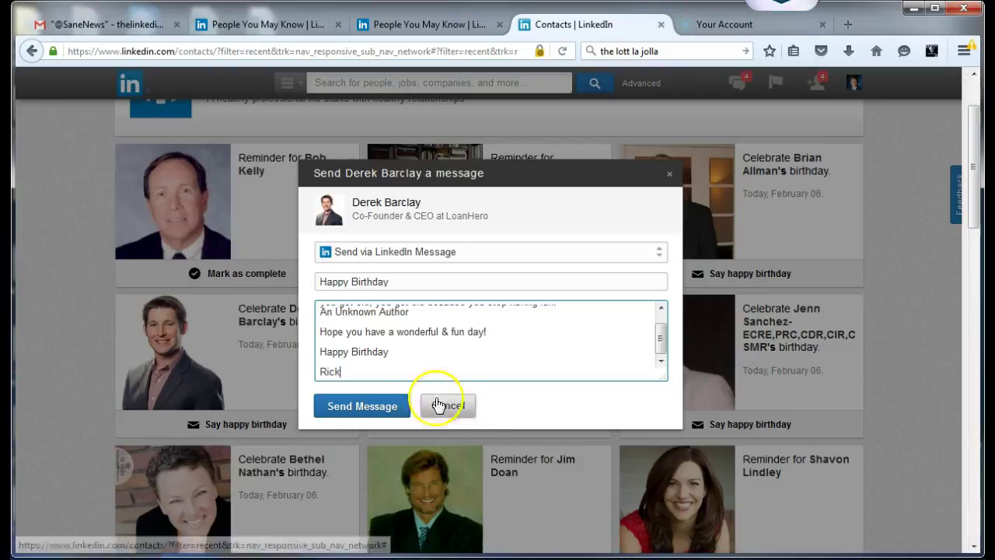
scroll(397, 346, up, 2)
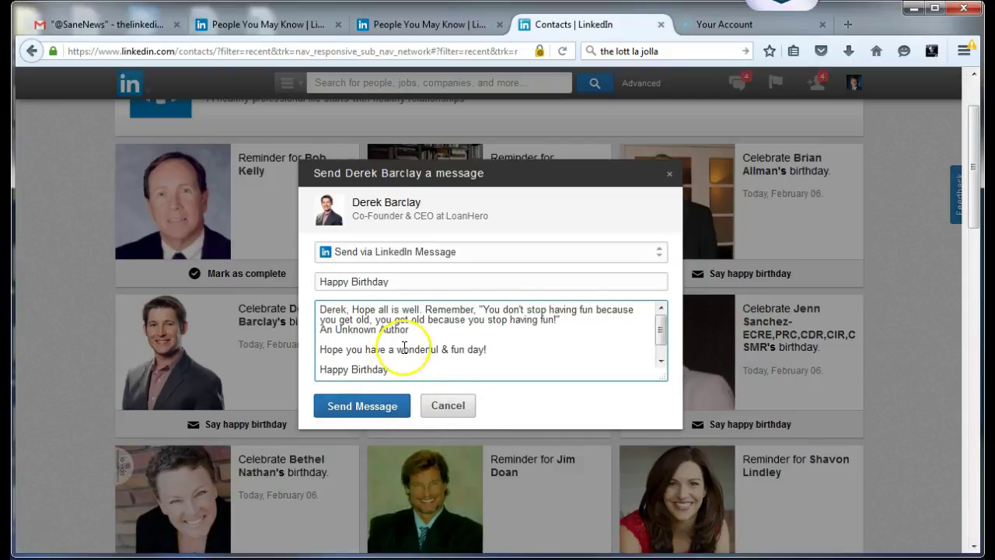
scroll(409, 351, down, 2)
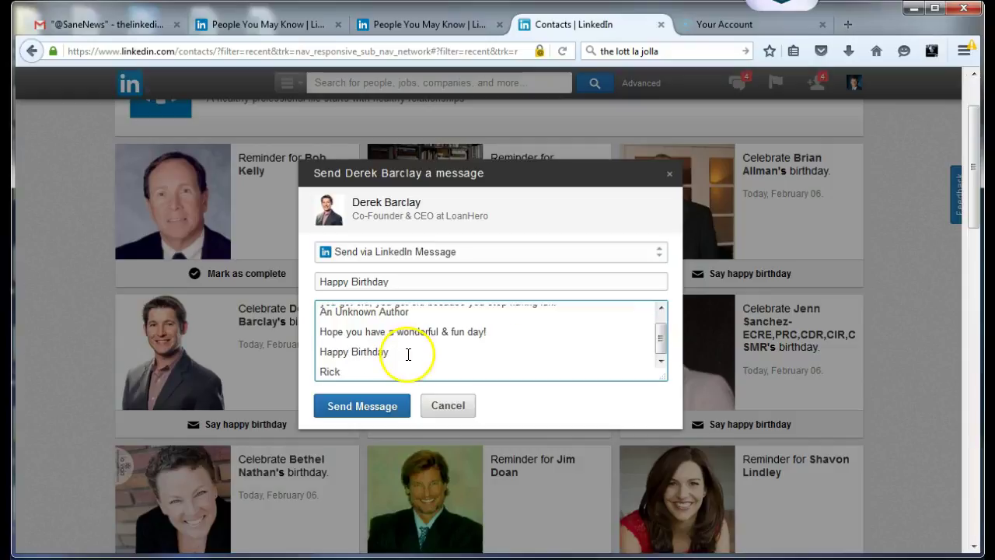
scroll(399, 404, down, 2)
click(400, 405)
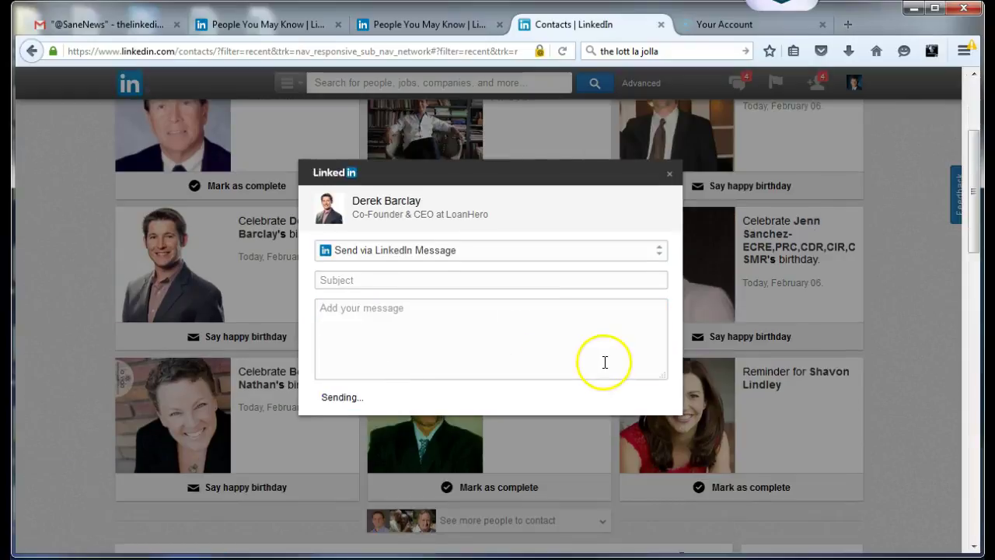